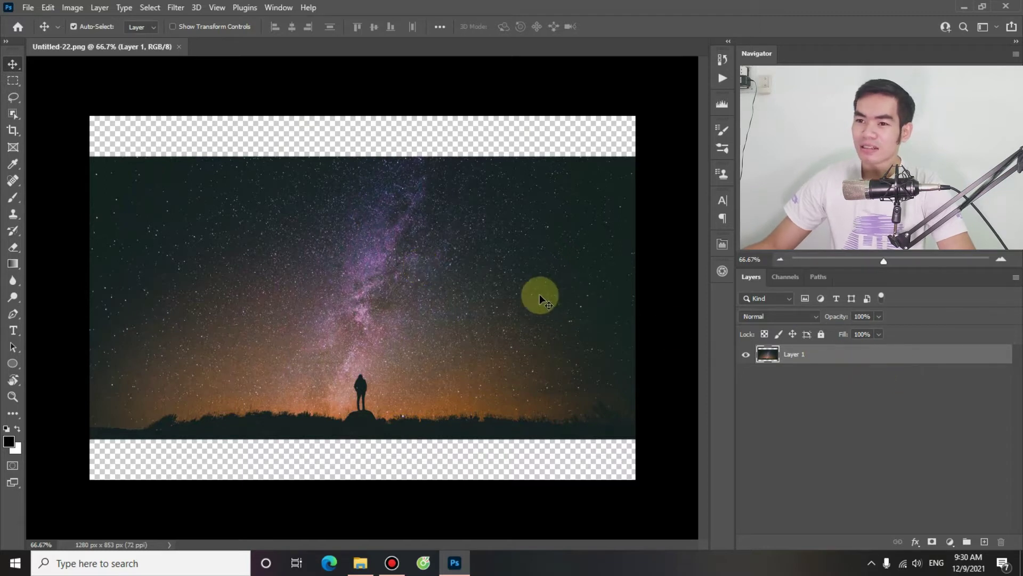
Show the Actions panel, load the Stars Trails set and collapse its Star Trails Rotation entry.
left_click(284, 9)
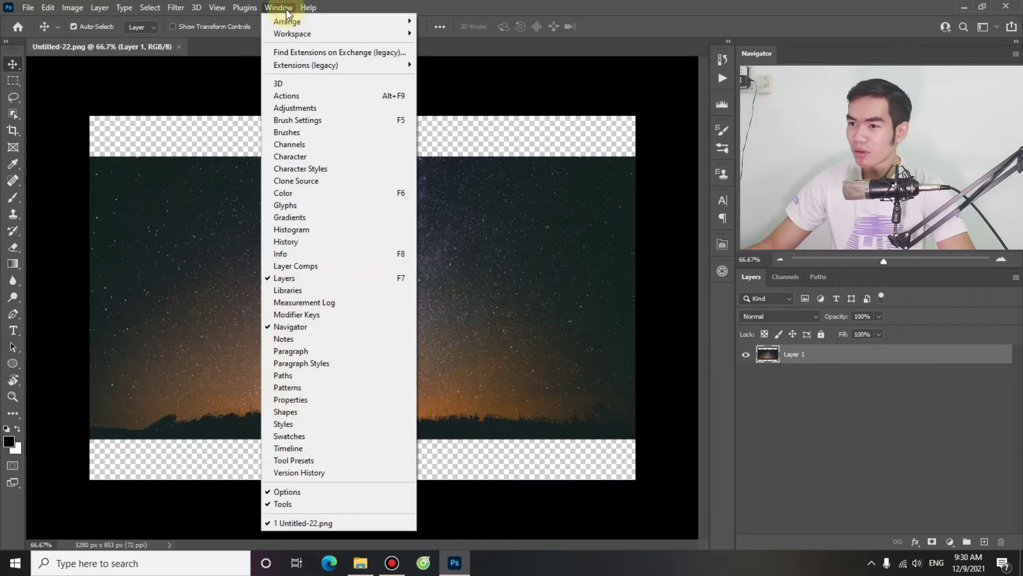
left_click(331, 96)
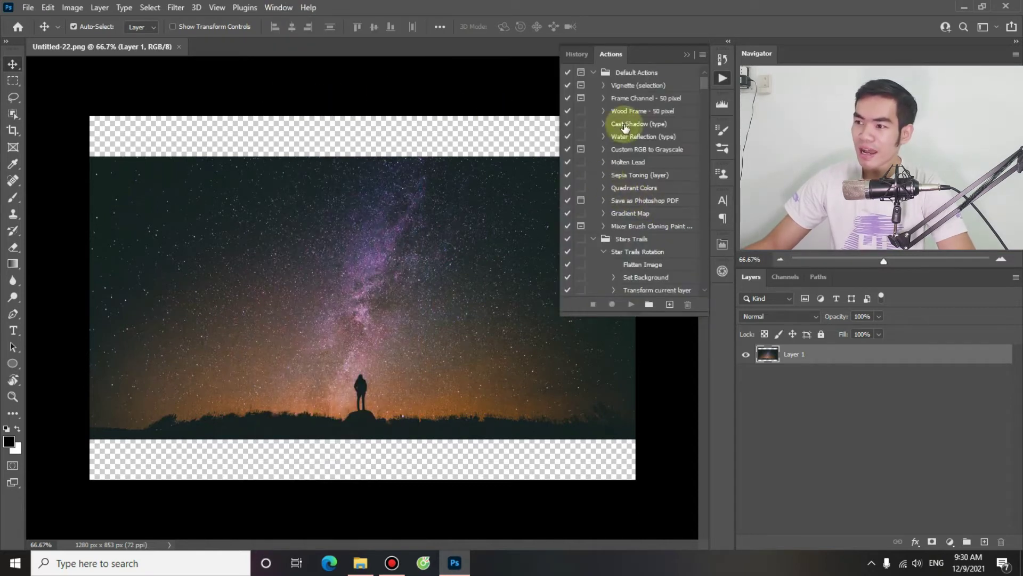
left_click(702, 56)
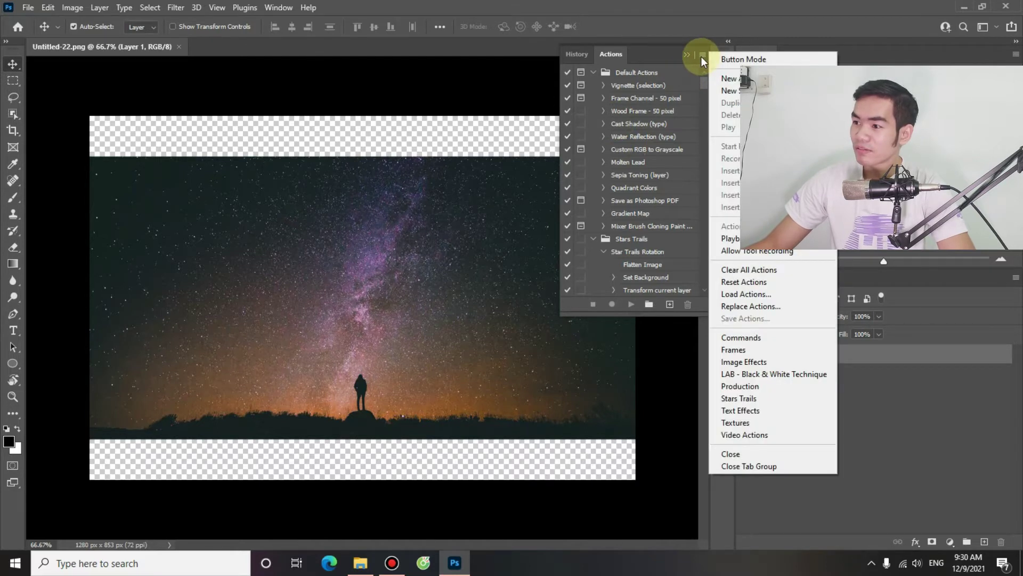
left_click(753, 398)
scroll(639, 202, "down", 10)
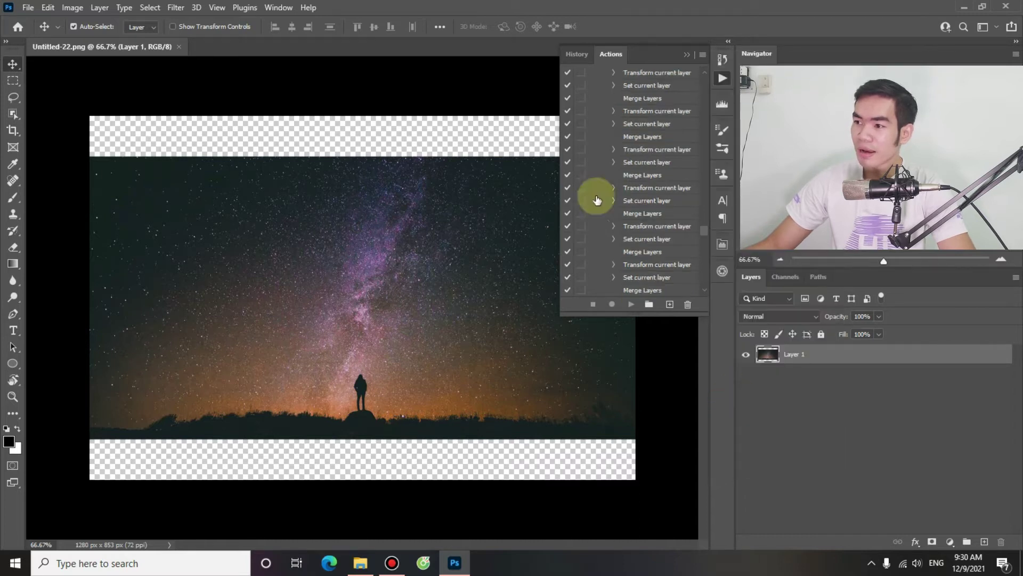
left_click_drag(705, 221, 702, 134)
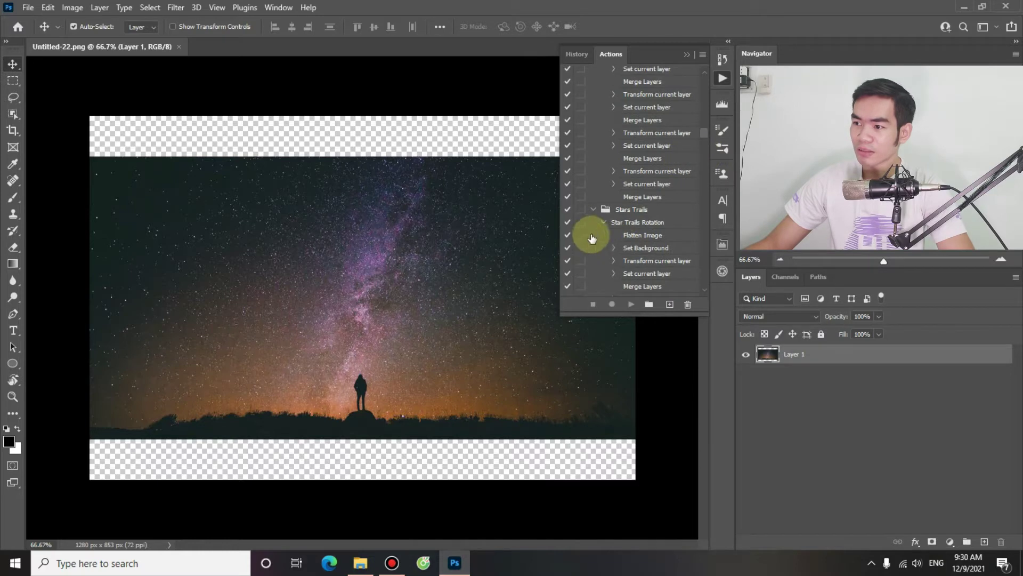
left_click(603, 222)
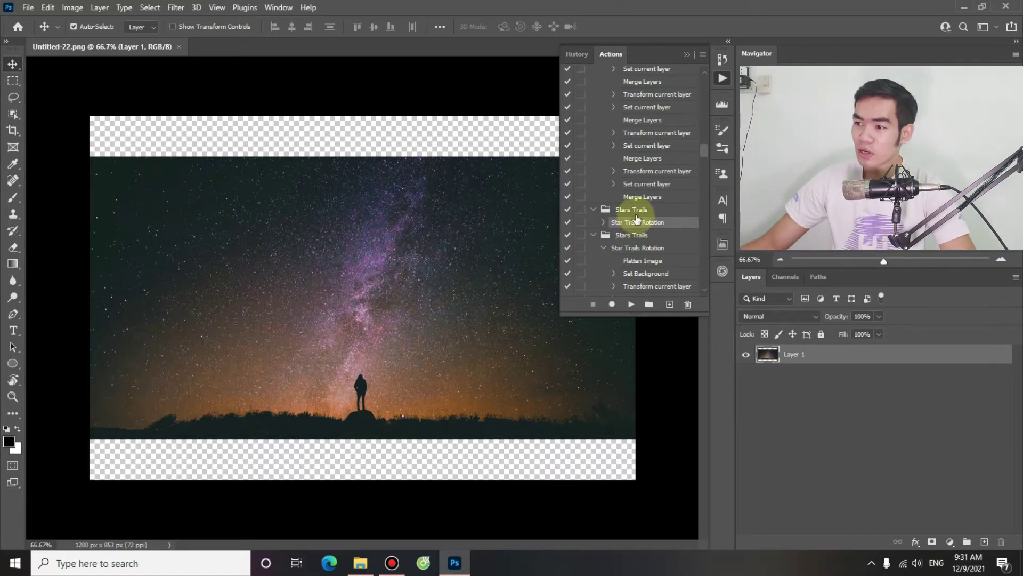
Select the Star Trails Rotation action, review its steps, play it on the photo, then collapse the panel.
left_click(631, 210)
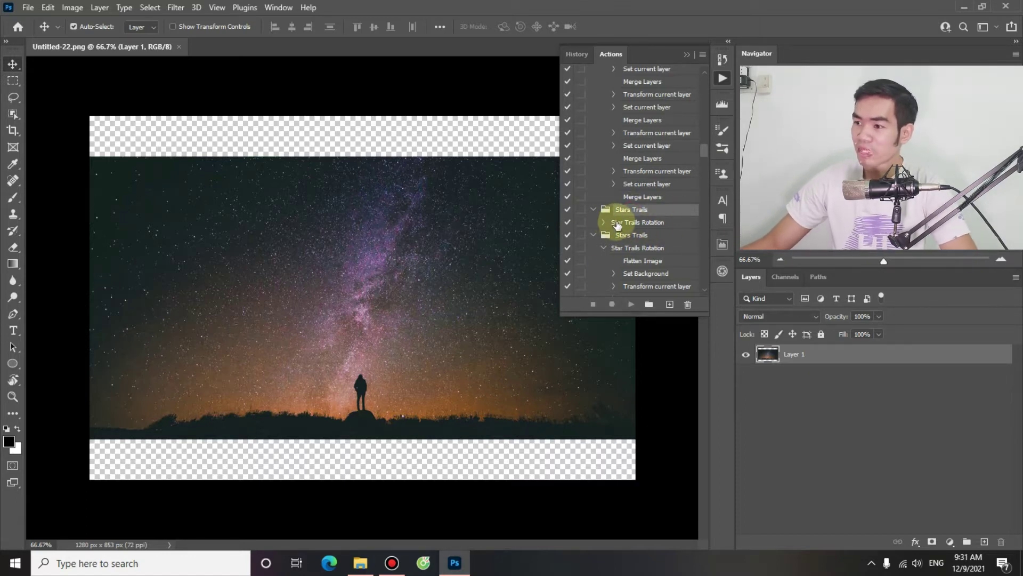
left_click(634, 223)
left_click(603, 223)
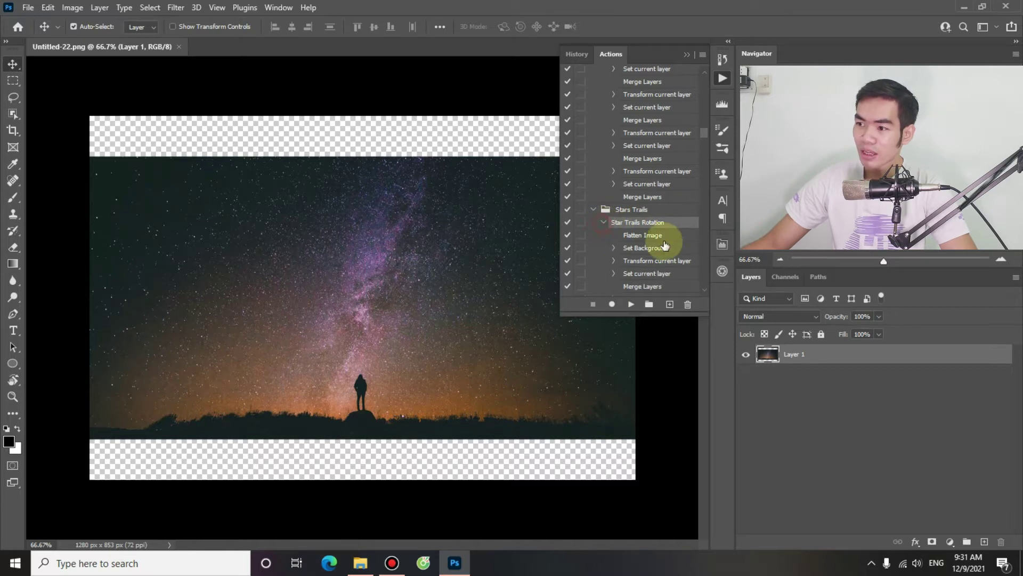
scroll(616, 219, "down", 2)
scroll(639, 235, "down", 2)
scroll(651, 203, "down", 2)
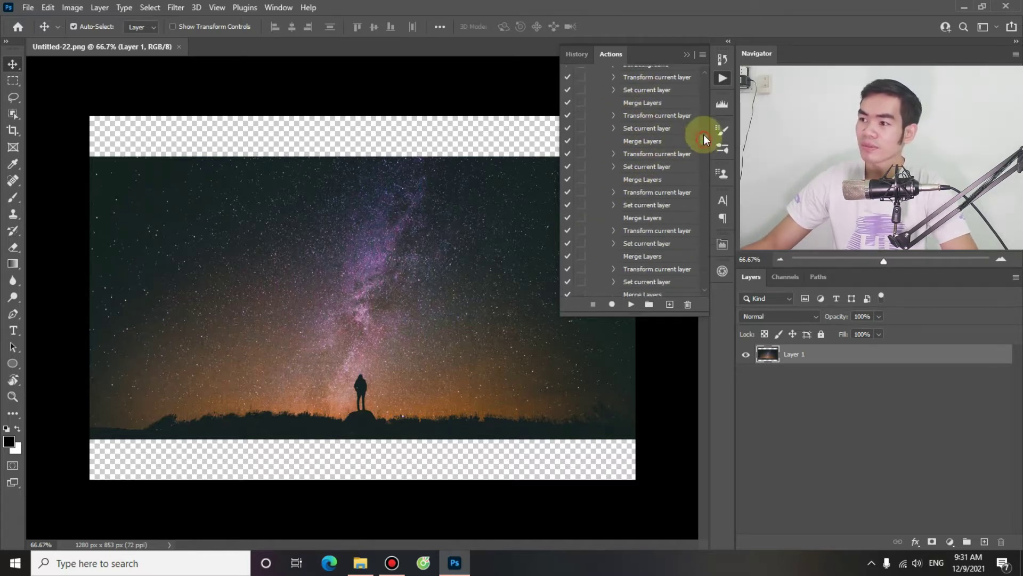
scroll(666, 138, "up", 3)
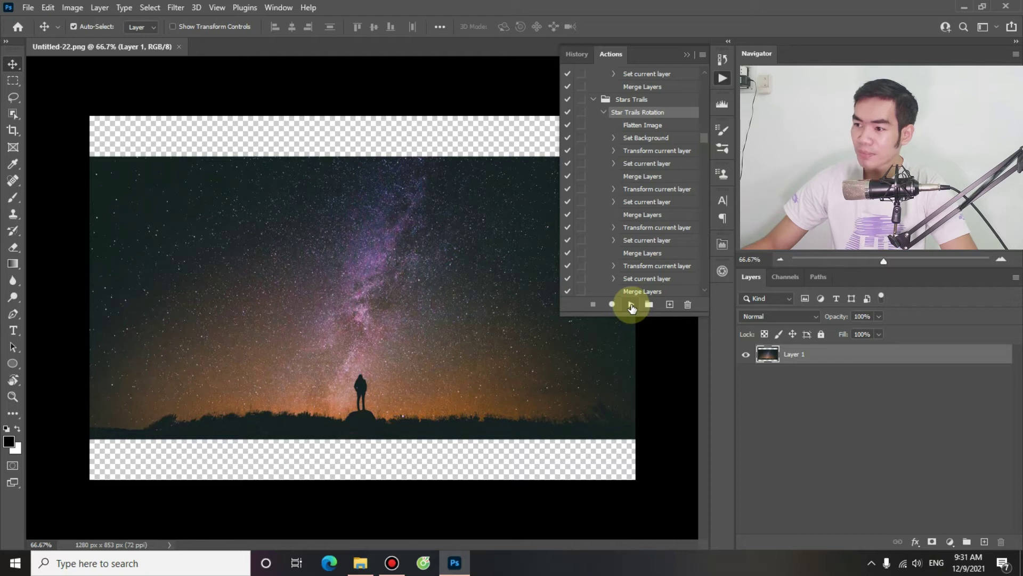
left_click(630, 303)
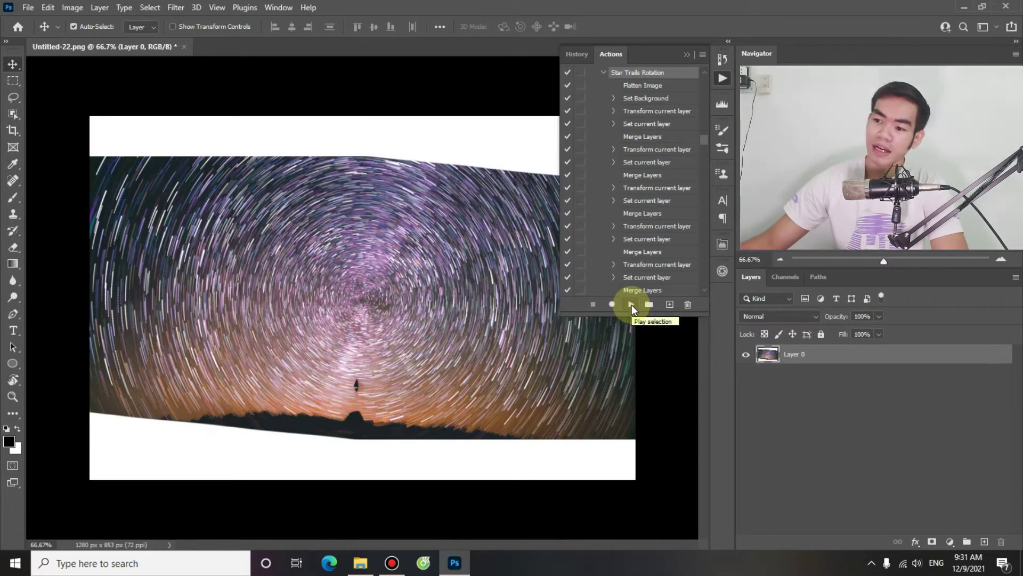
left_click(687, 55)
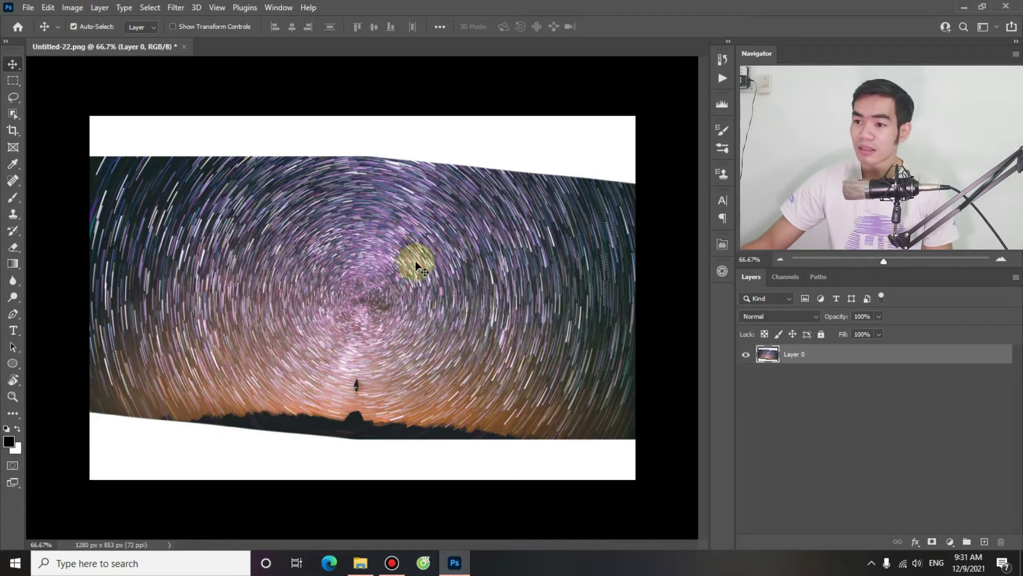
Place Untitled-22 as an embedded layer and move it below Layer 0.
left_click(28, 8)
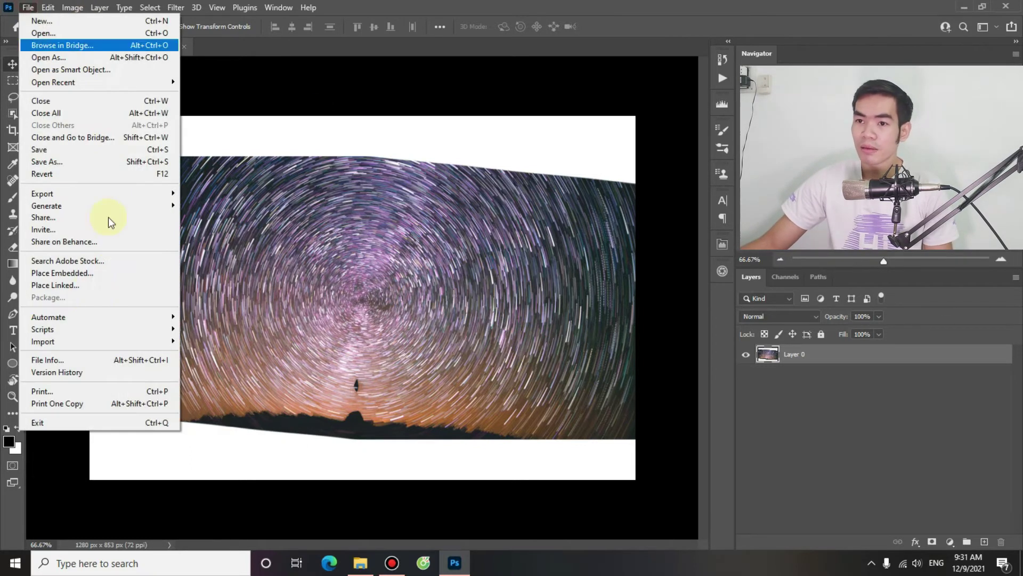
left_click(62, 273)
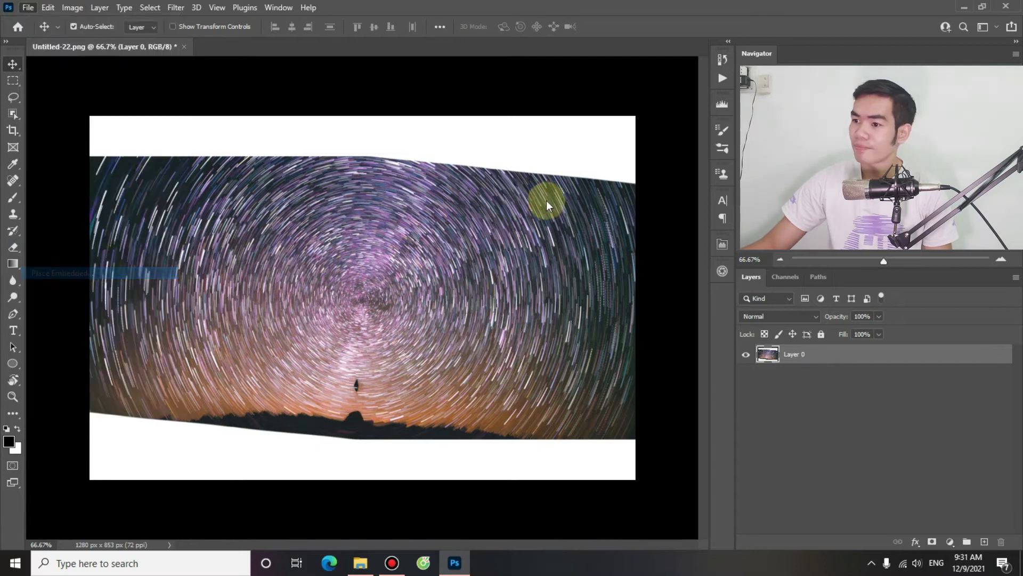
double_click(219, 145)
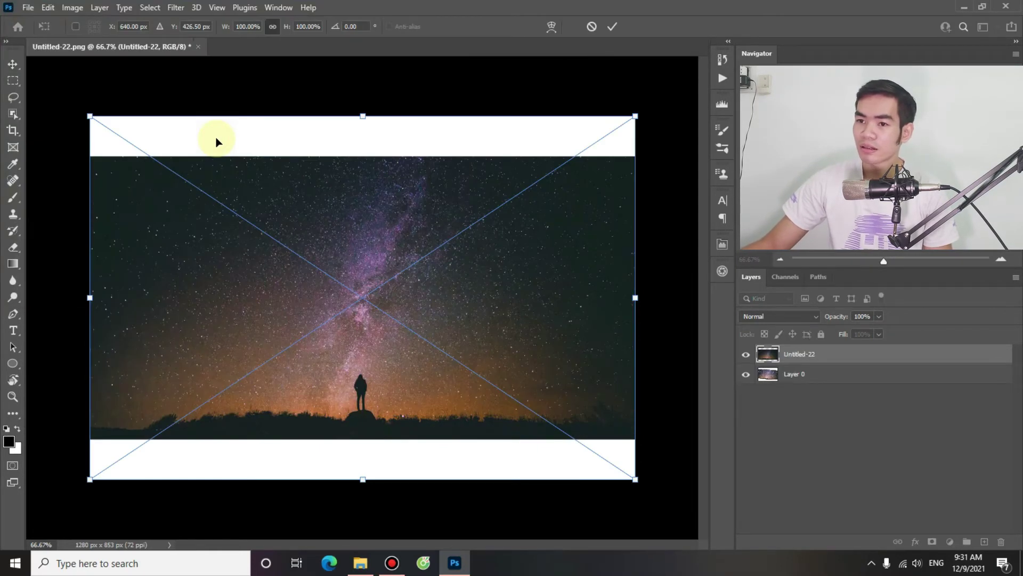
left_click(15, 67)
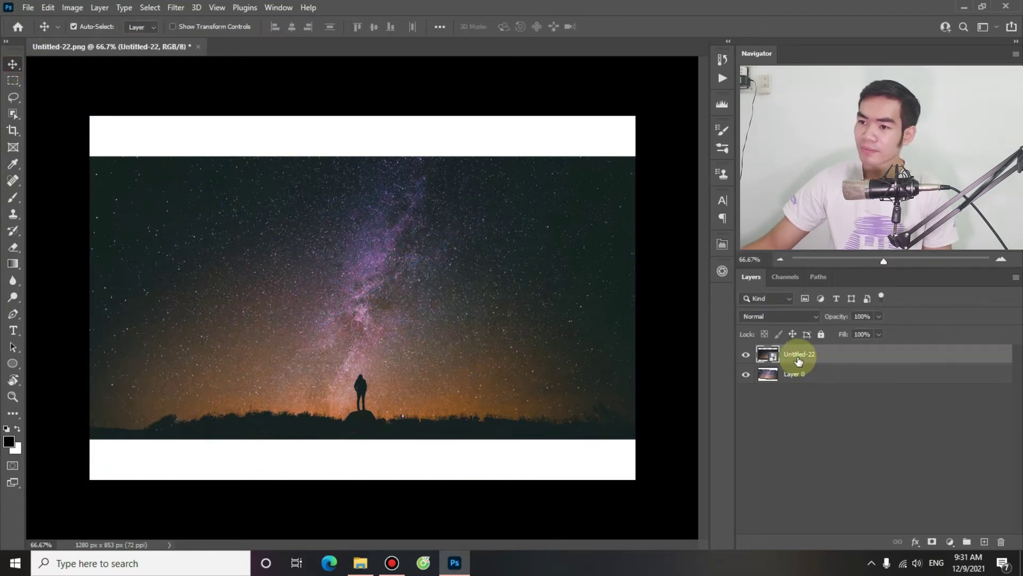
left_click_drag(798, 361, 800, 382)
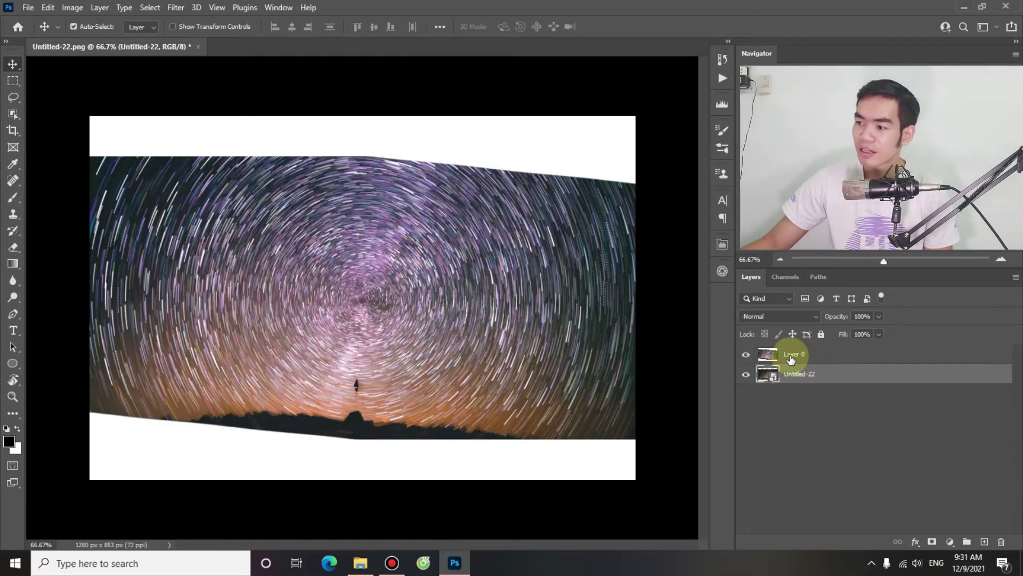
Select Layer 0 and set up the Brush tool at a 75 px diameter.
left_click(827, 355)
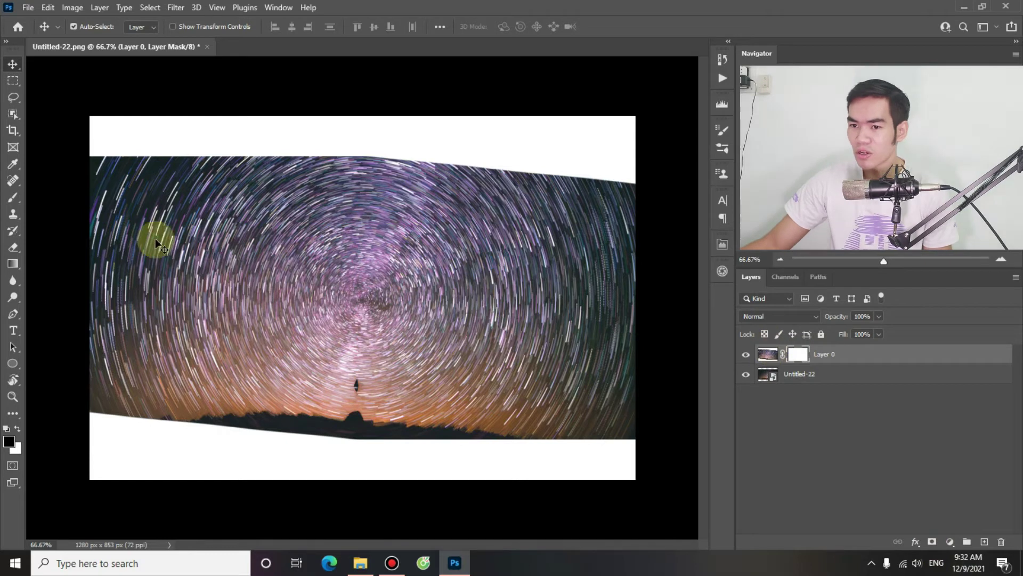
left_click(12, 197)
left_click(53, 205)
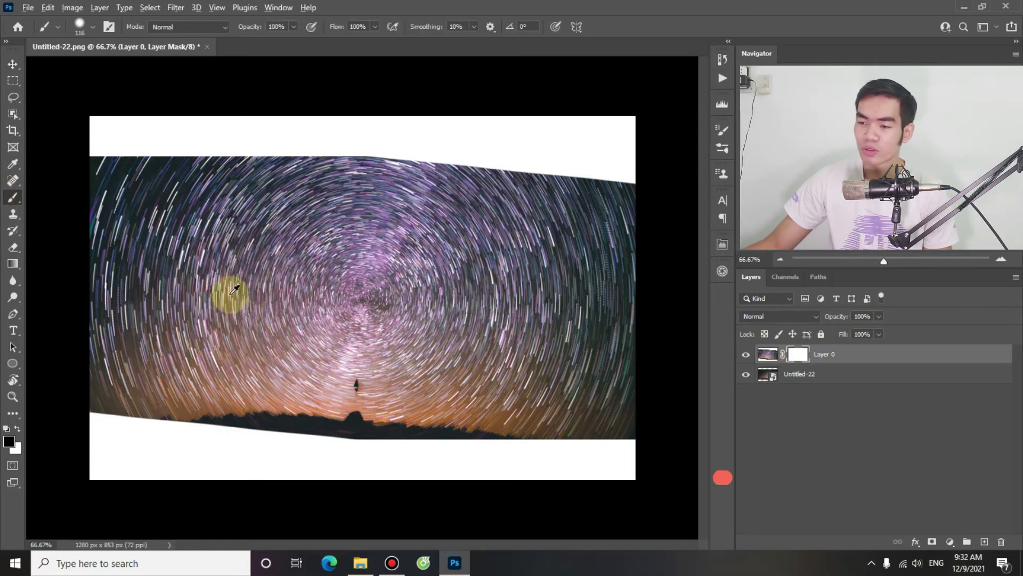
right_click(235, 290, "alt")
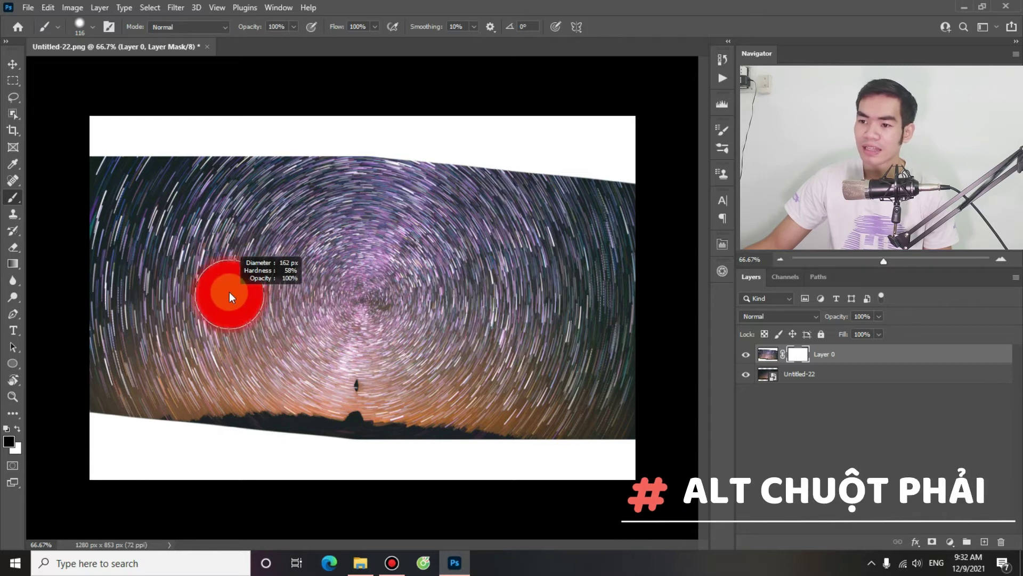
left_click_drag(224, 297, 209, 301)
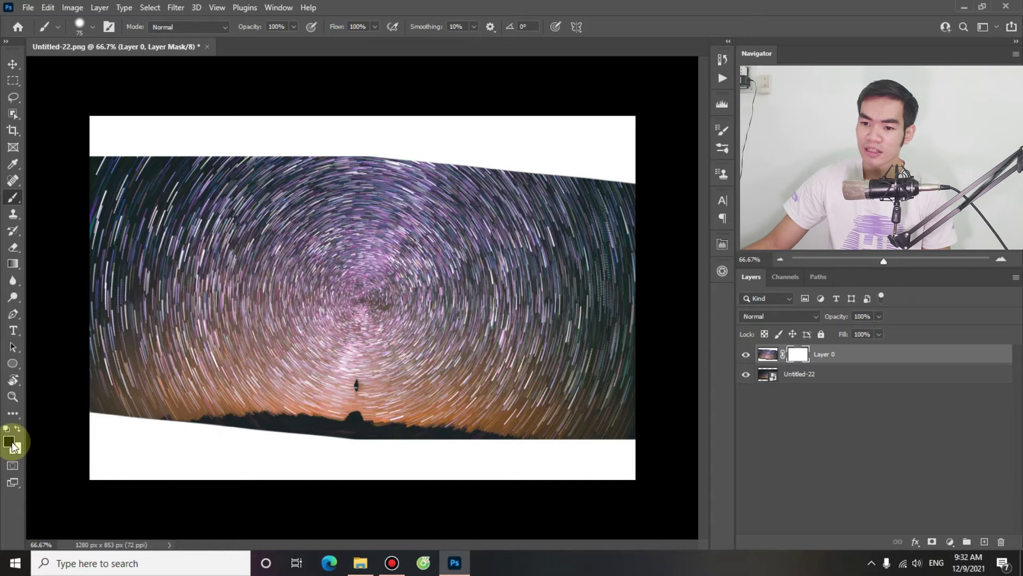
Set black as the foreground colour for painting the mask.
left_click(12, 445)
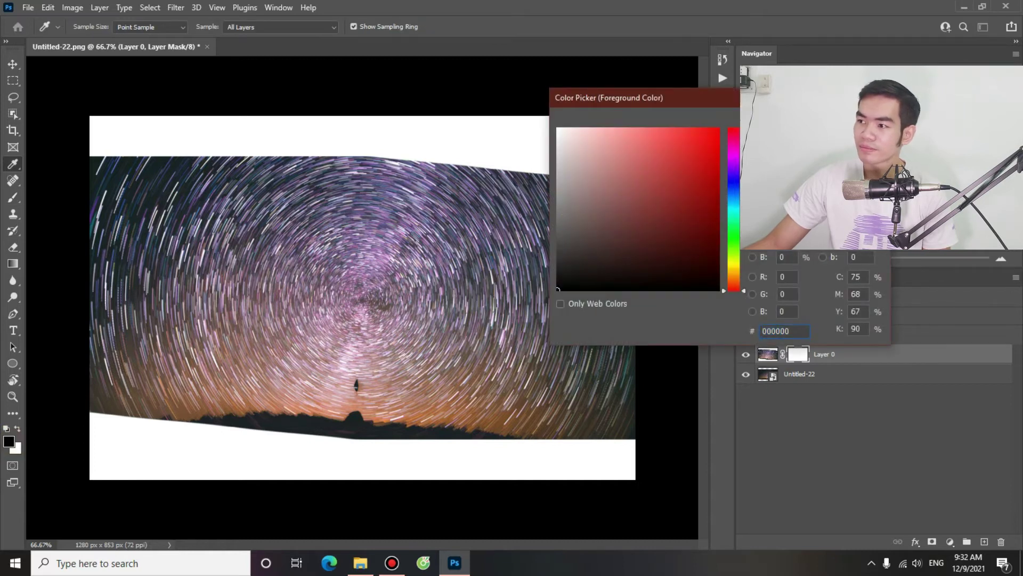
key("Escape")
key("x")
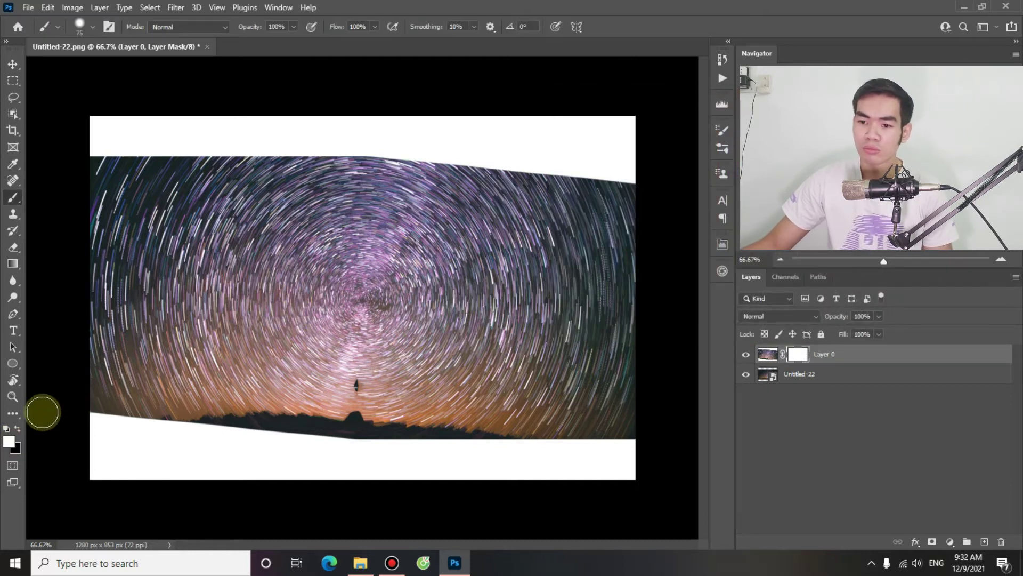
key("x")
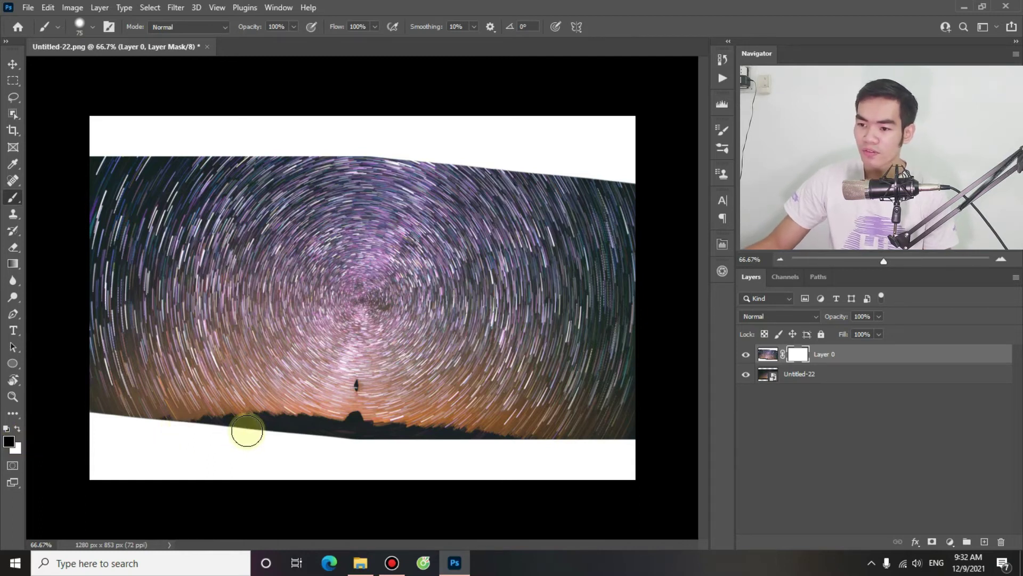
Zoom in on the horizon and paint the mask black to reveal the hills and tree silhouette.
scroll(247, 431, "up", 3)
left_click_drag(262, 452, 360, 334)
mouse_move(277, 353)
left_mouse_down()
mouse_move(48, 341)
mouse_move(601, 366)
mouse_move(159, 360)
mouse_move(573, 367)
mouse_move(423, 366)
mouse_move(535, 347)
mouse_move(539, 336)
mouse_move(495, 338)
mouse_move(569, 318)
mouse_move(541, 318)
left_mouse_up()
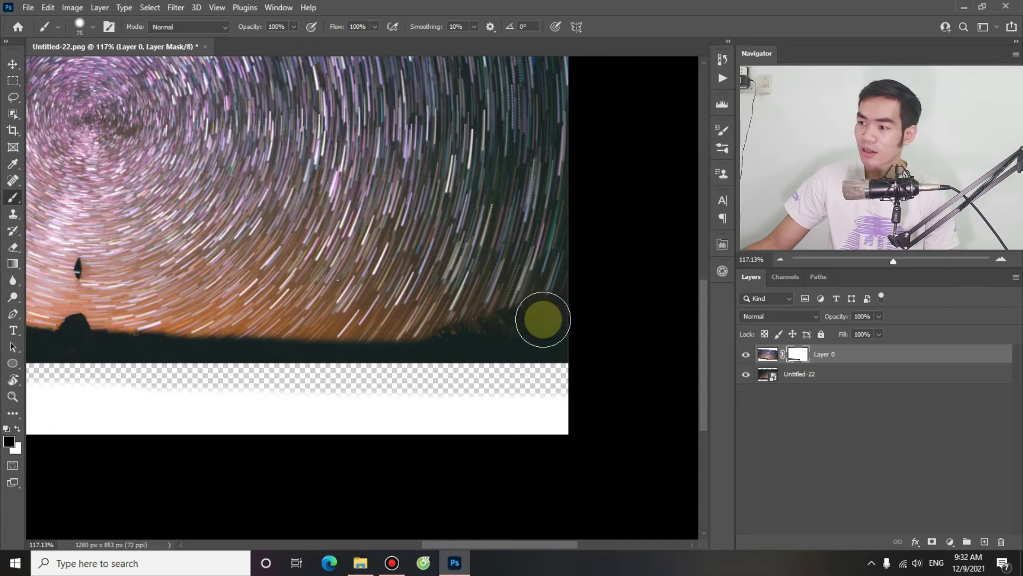
left_click(746, 356)
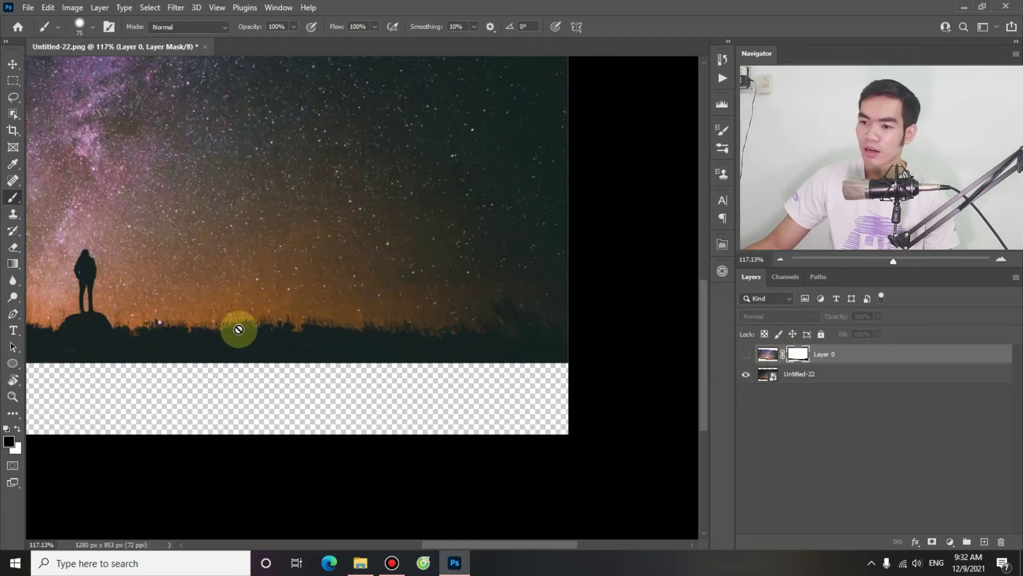
left_click(746, 354)
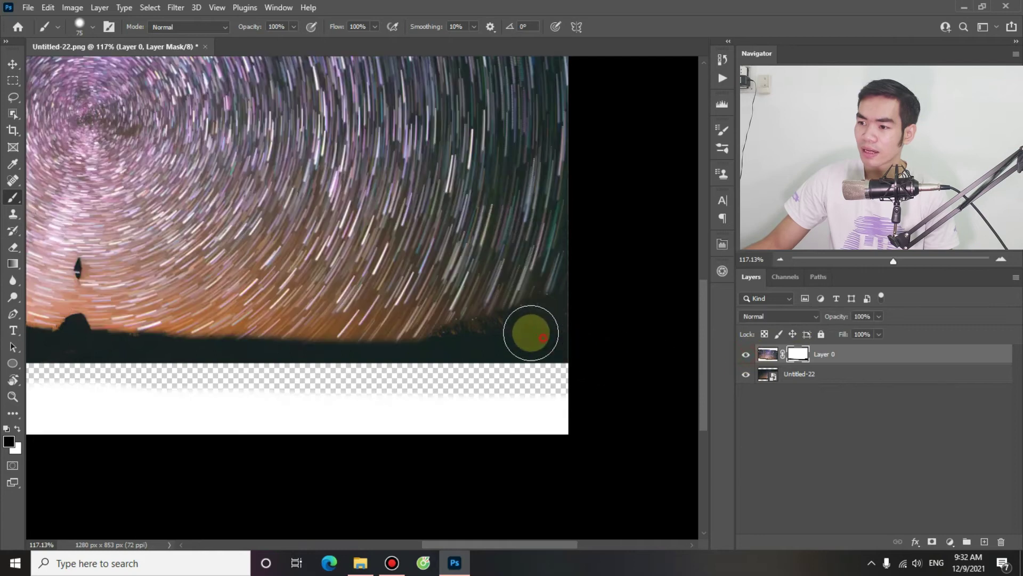
left_click_drag(354, 347, 74, 347)
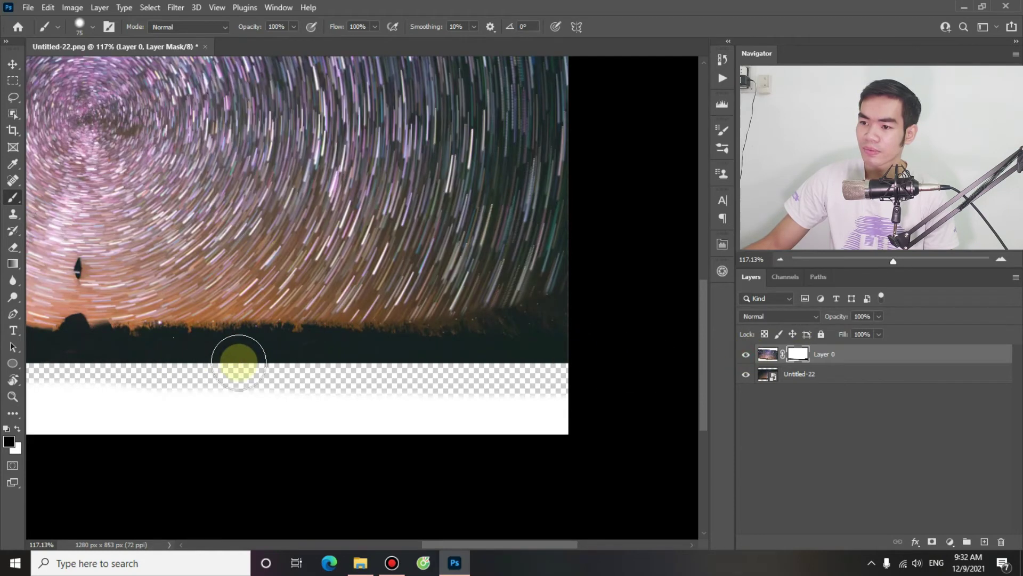
Switch to white, resize the brush to 29 px and restore star trails along part of the horizon.
key("x")
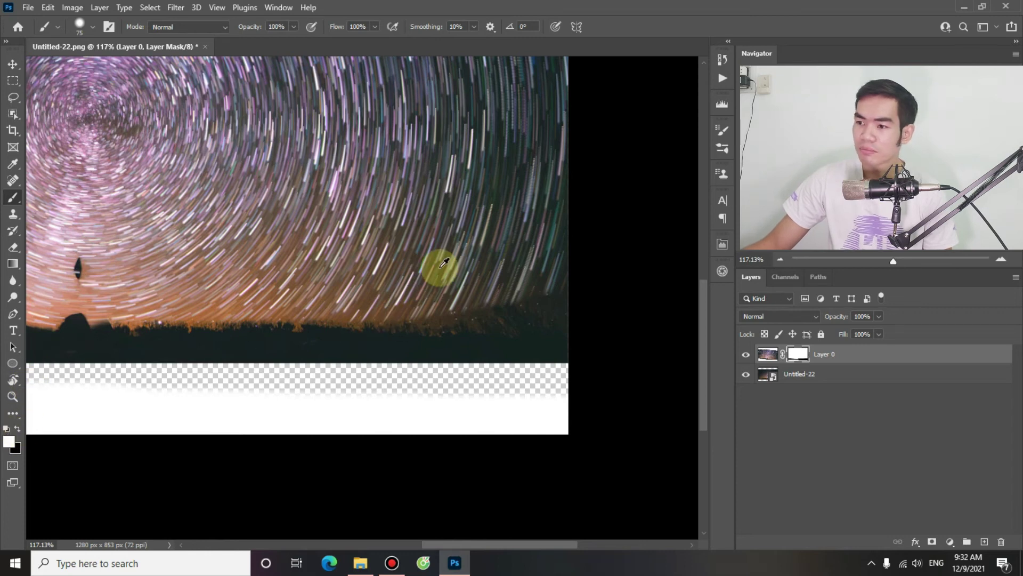
right_click(437, 267, "alt")
left_click_drag(357, 310, 543, 284)
Zoom in to locate the standing figure and paint it black on the mask with a 17 px brush.
scroll(366, 264, "up", 1)
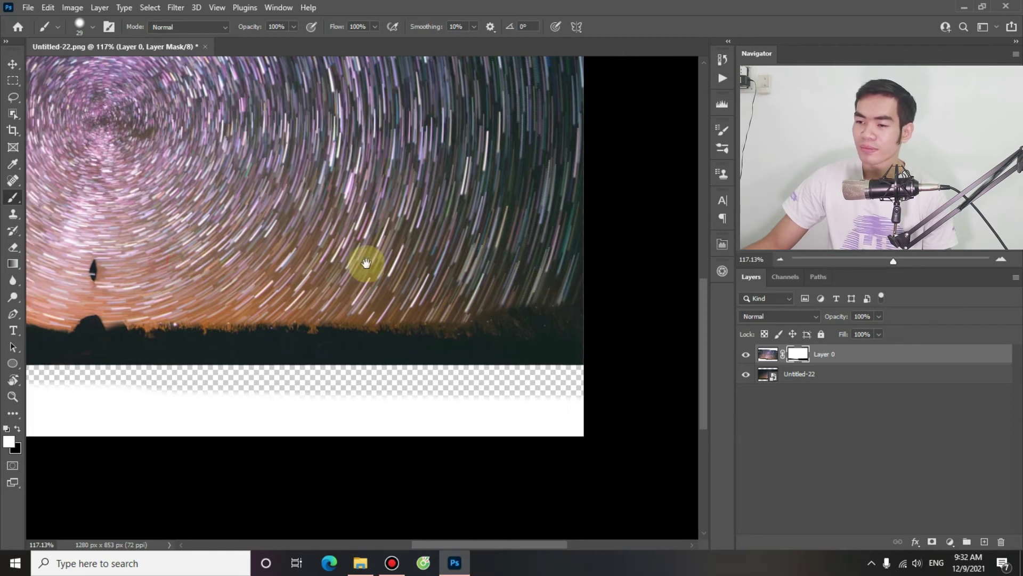
scroll(365, 265, "up", 1)
scroll(316, 294, "up", 2)
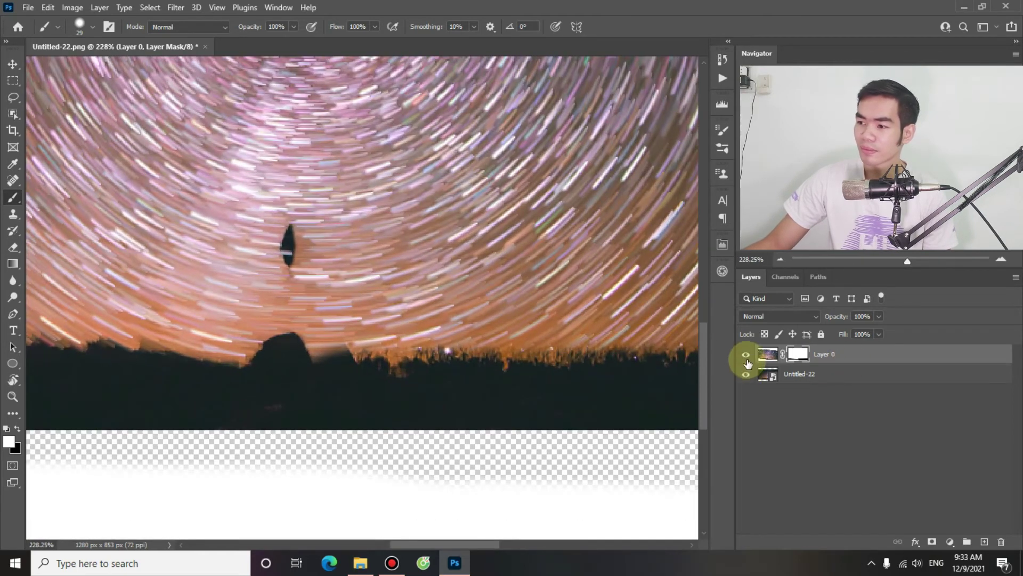
left_click(746, 354)
scroll(360, 299, "up", 1)
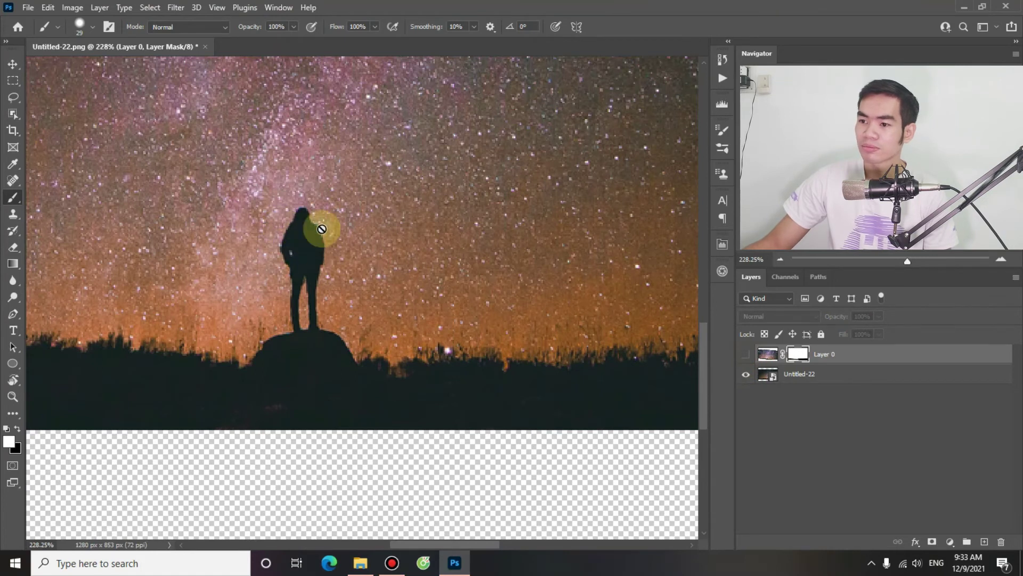
left_click(746, 355)
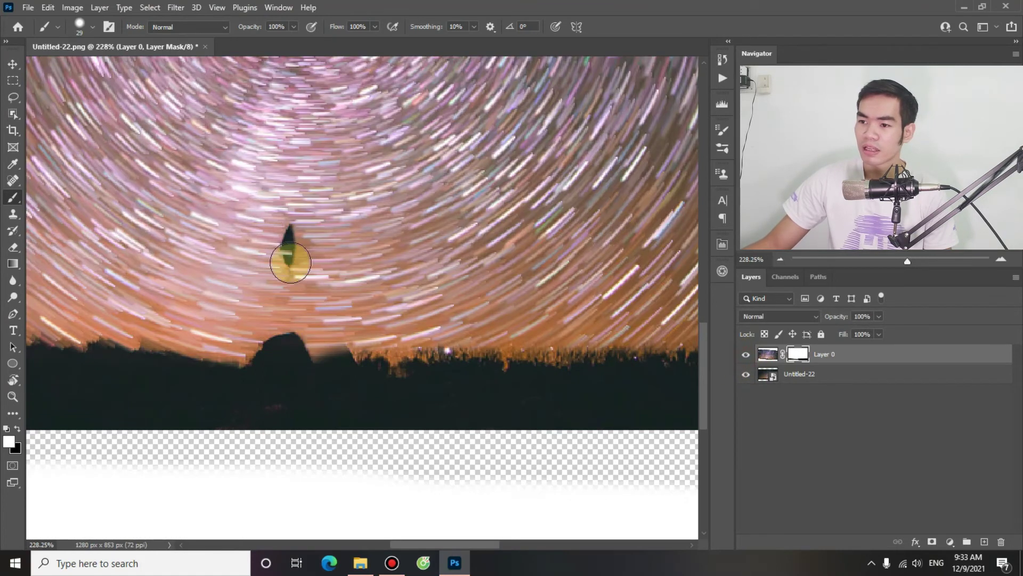
right_click(294, 257, "alt")
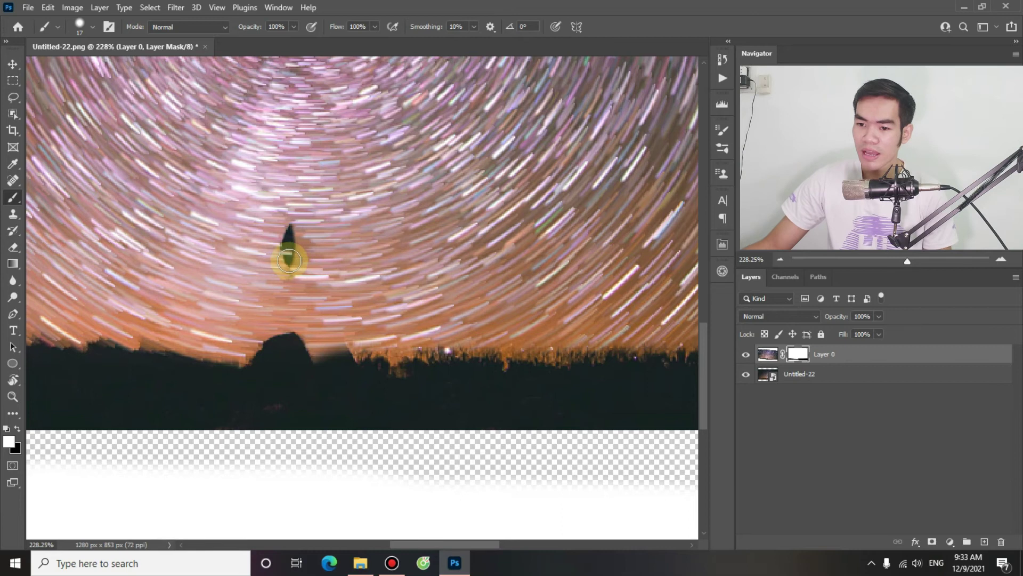
left_click(18, 428)
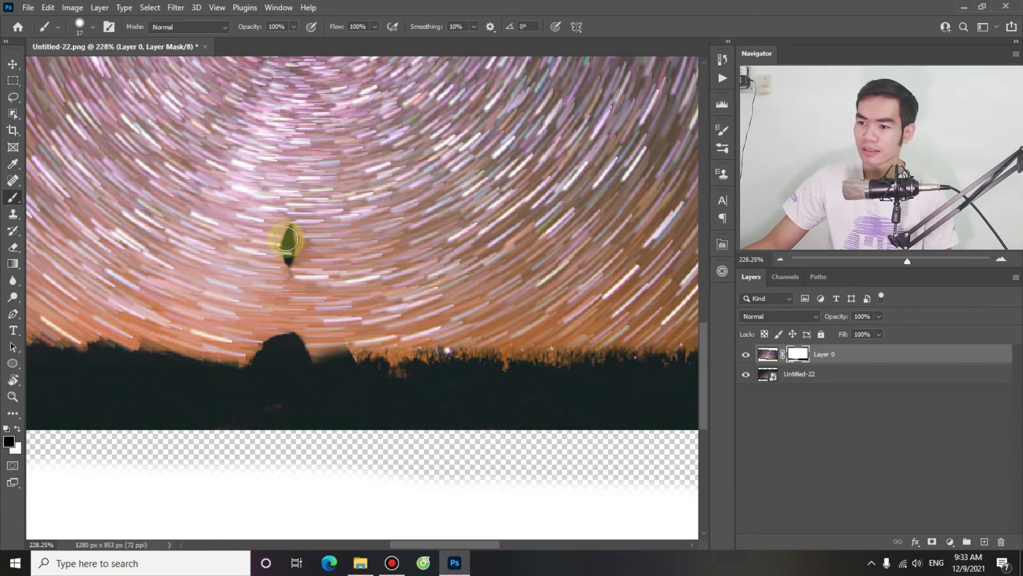
mouse_move(289, 238)
left_mouse_down()
mouse_move(293, 350)
mouse_move(308, 256)
mouse_move(297, 258)
mouse_move(297, 201)
mouse_move(312, 231)
mouse_move(313, 334)
mouse_move(309, 223)
left_mouse_up()
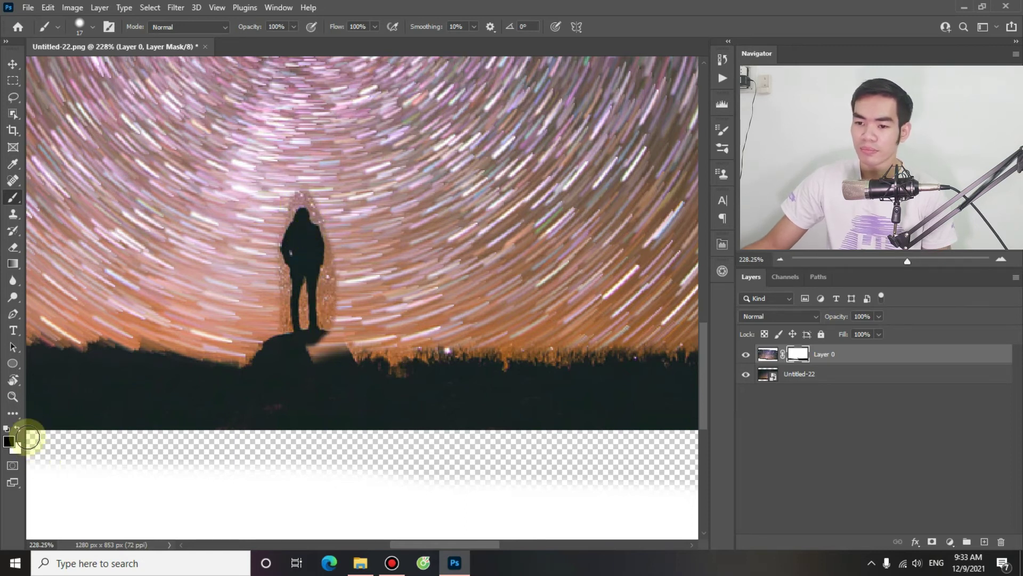
Touch up the mask in white to clean the halo beside the figure's legs.
left_click(15, 440)
left_click(249, 301)
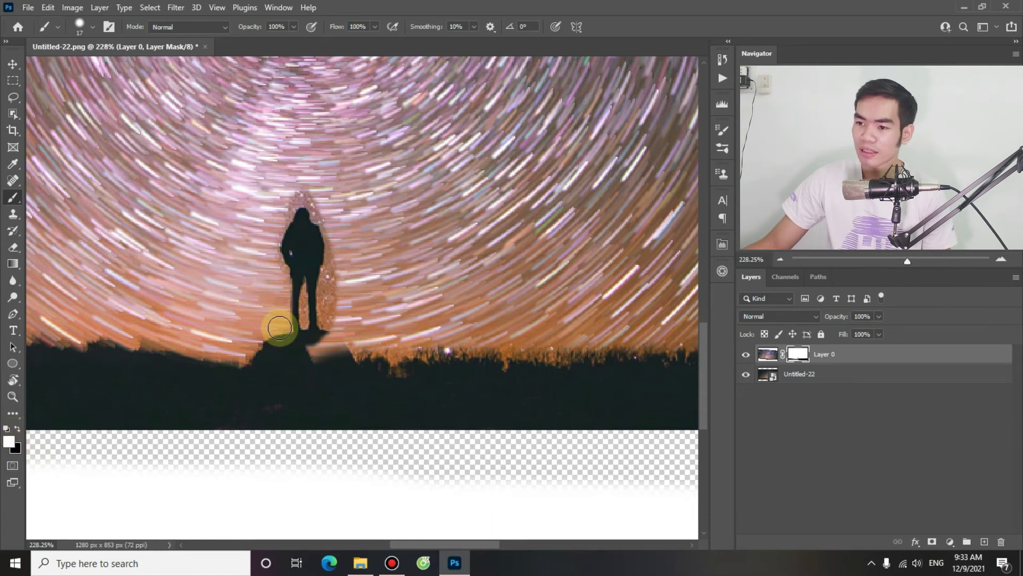
left_click_drag(341, 266, 334, 306)
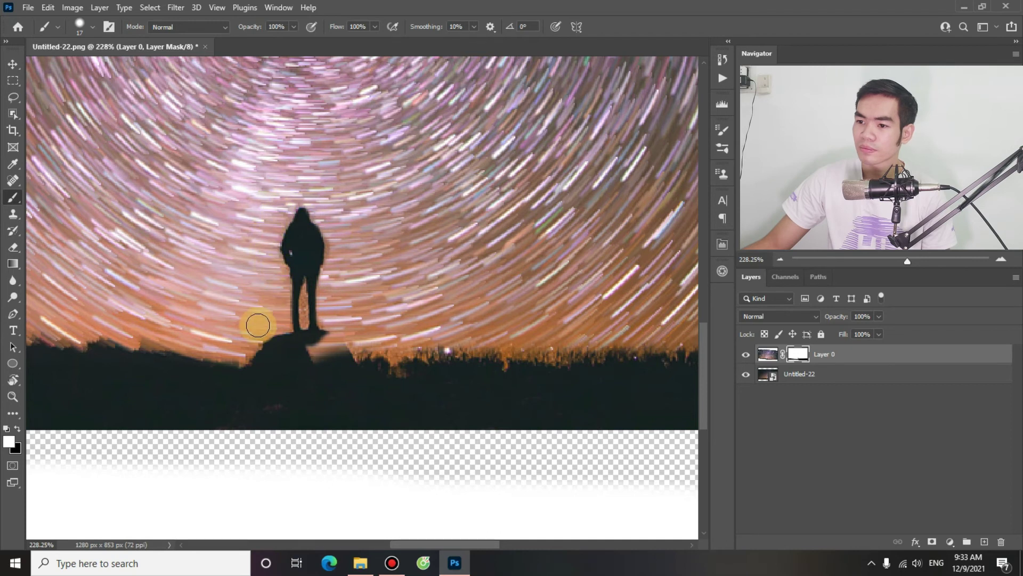
Enlarge the brush to 92 px and repaint the mask along the top-right sky edge.
scroll(175, 296, "down", 5)
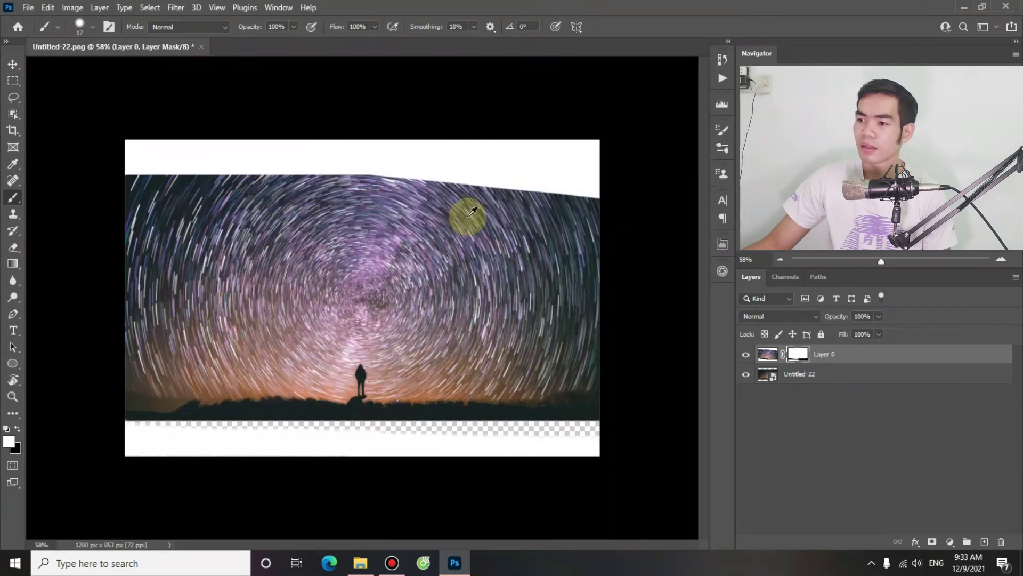
scroll(469, 217, "up", 3)
scroll(554, 179, "down", 2)
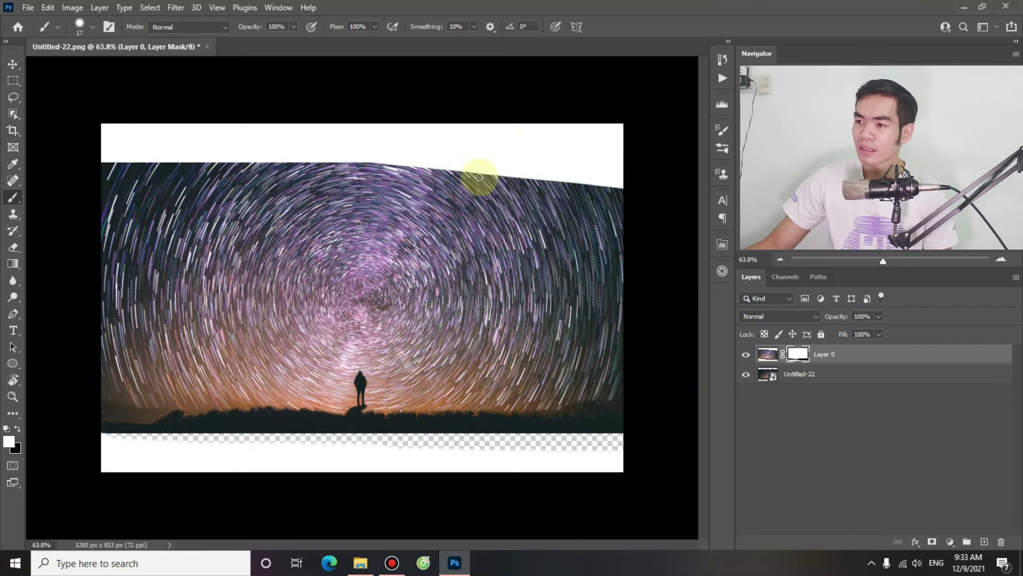
key("bracketright")
key("bracketright")
key("bracketright")
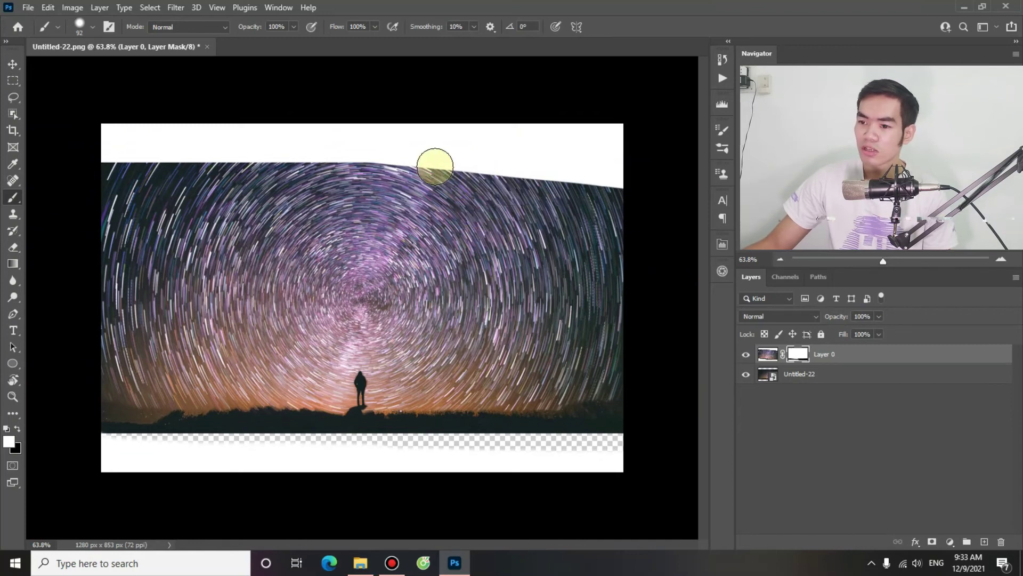
left_click_drag(446, 169, 651, 175)
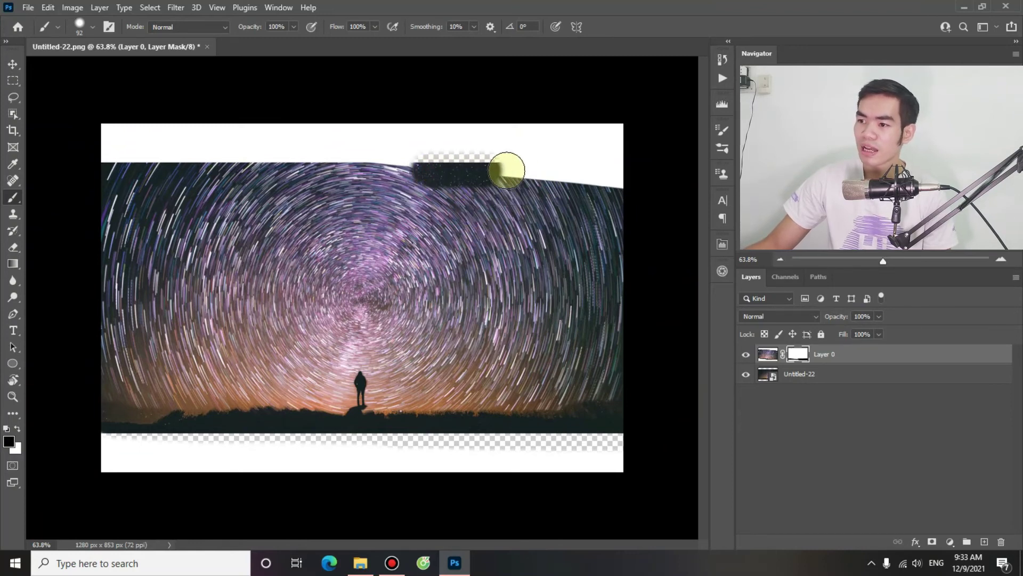
left_click(746, 354)
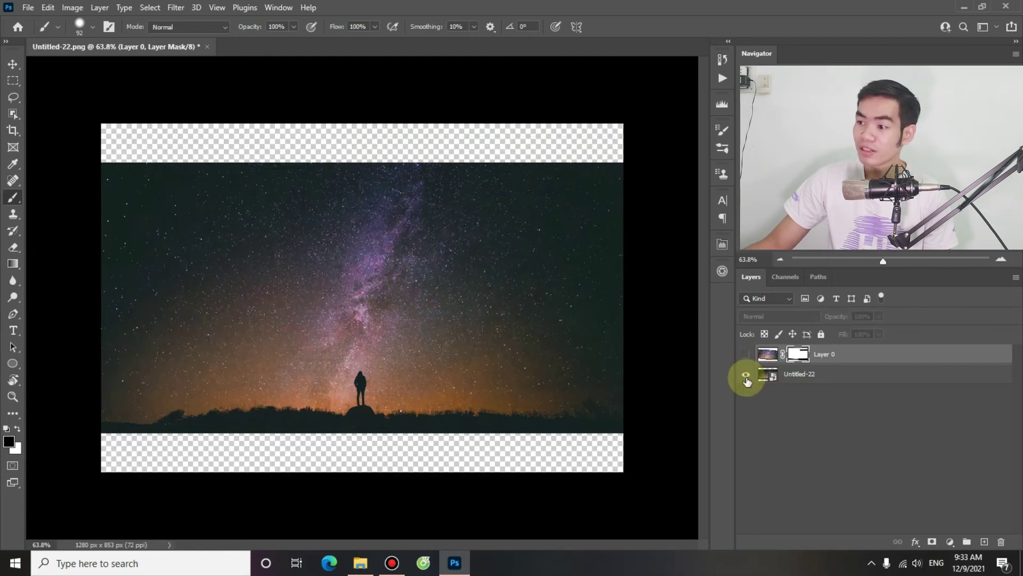
left_click(746, 354)
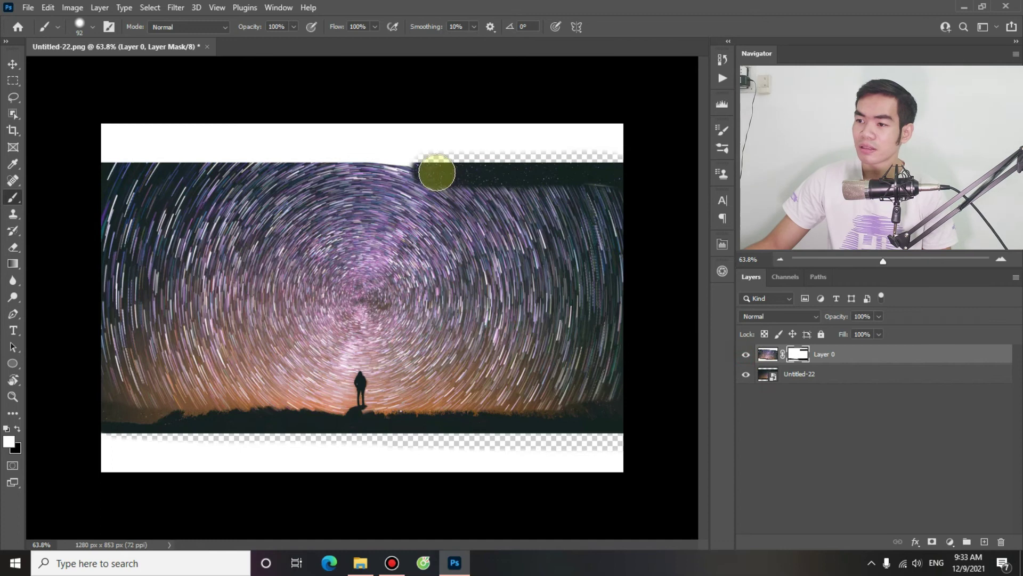
mouse_move(435, 174)
left_mouse_down()
mouse_move(633, 174)
mouse_move(472, 173)
left_mouse_up()
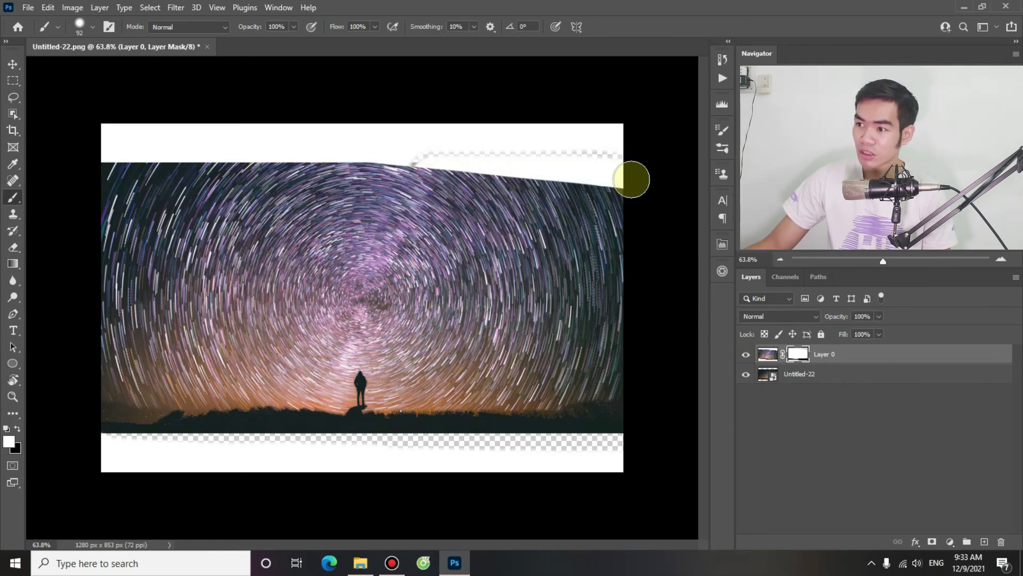
Crop the image to 1032 × 599 px, trimming the blank top, bottom and side edges.
left_click(15, 65)
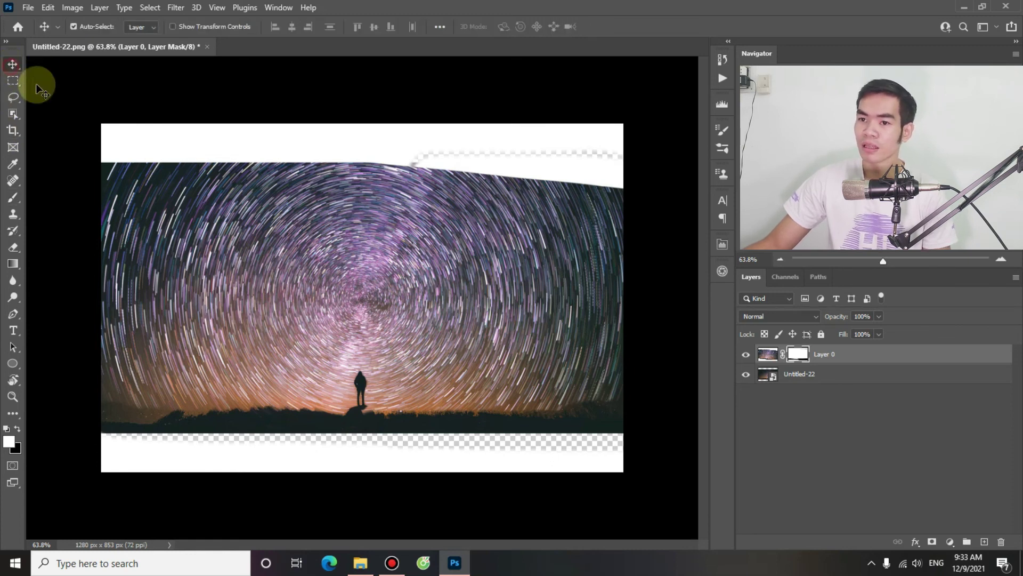
left_click(12, 130)
right_click(12, 132)
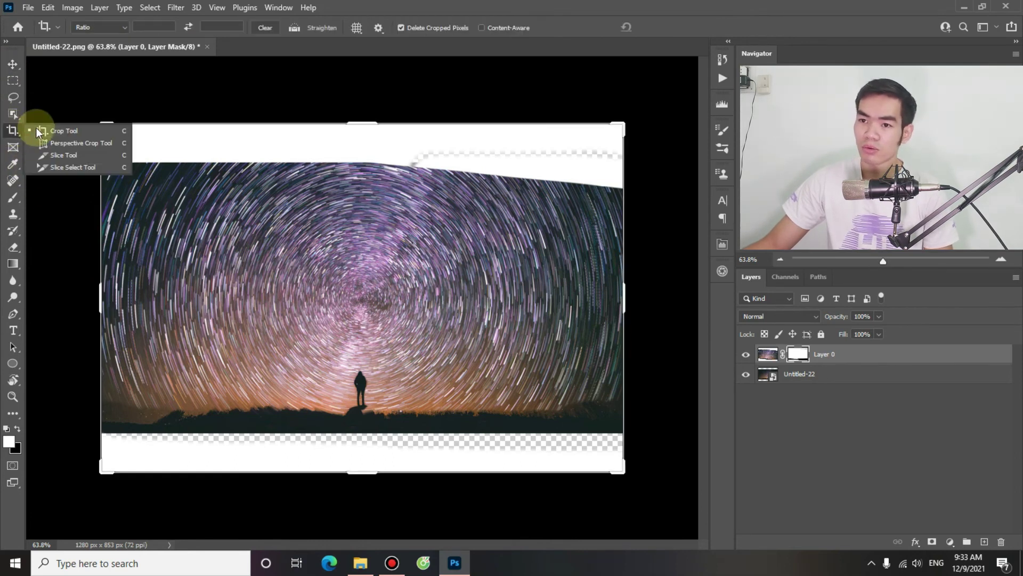
left_click(71, 131)
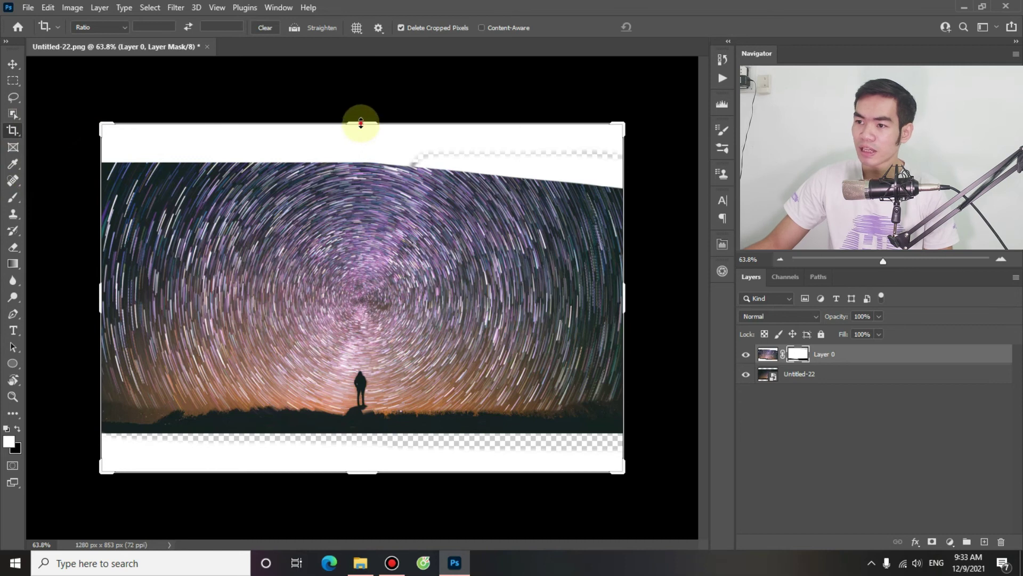
left_click_drag(362, 124, 361, 155)
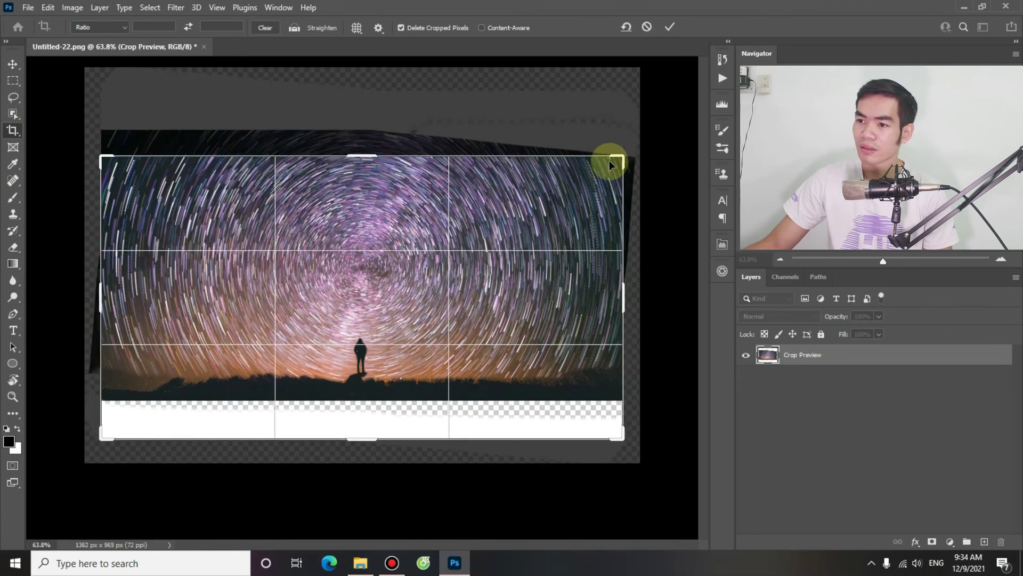
left_click_drag(361, 438, 361, 419)
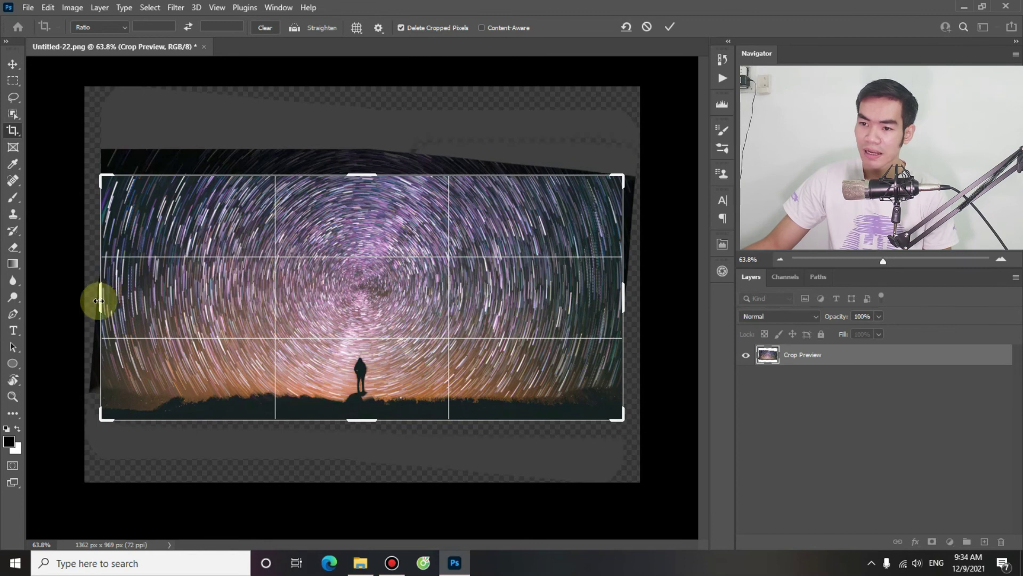
left_click_drag(99, 300, 159, 299)
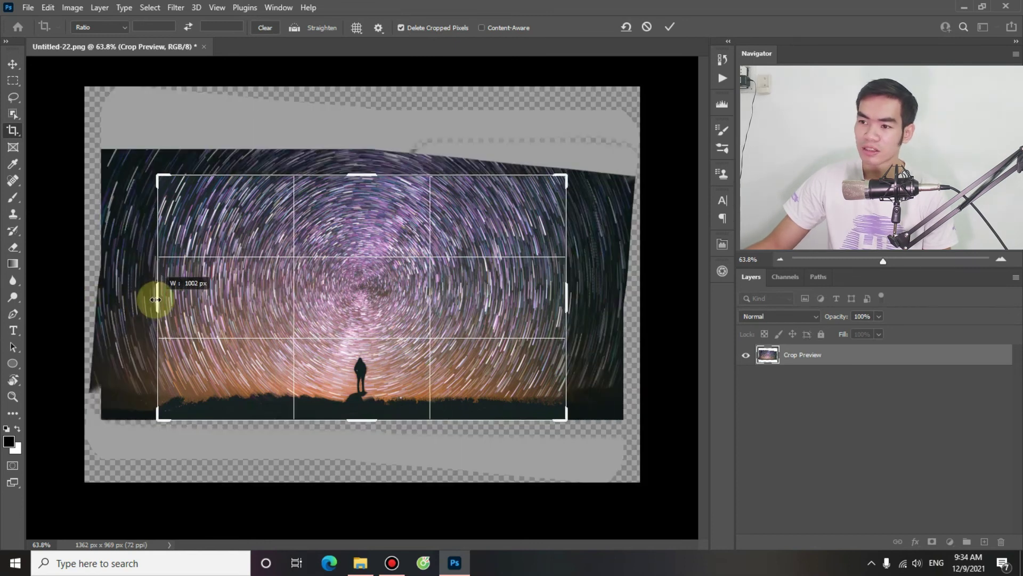
left_click_drag(159, 299, 148, 297)
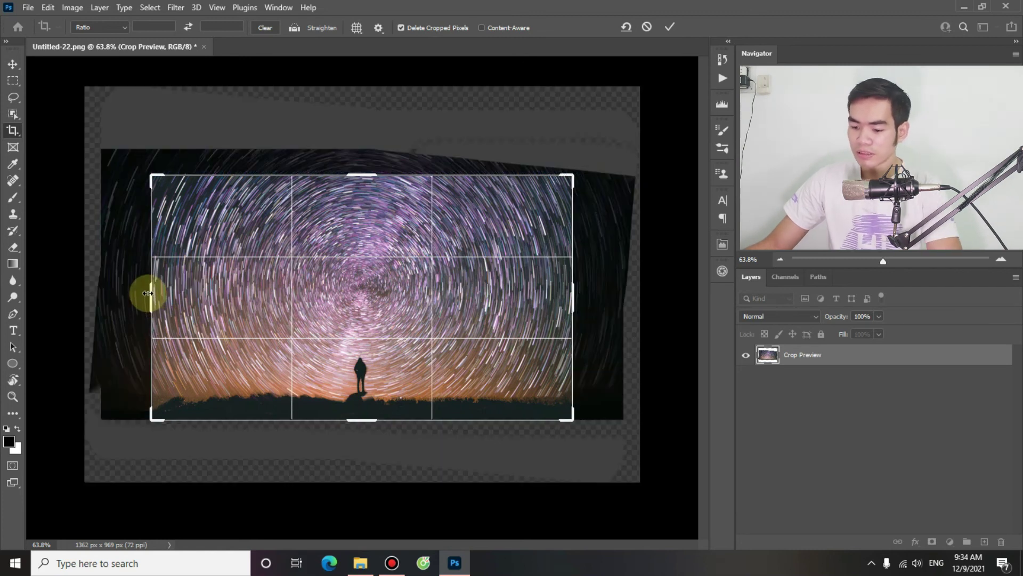
key("Return")
key("ctrl+0")
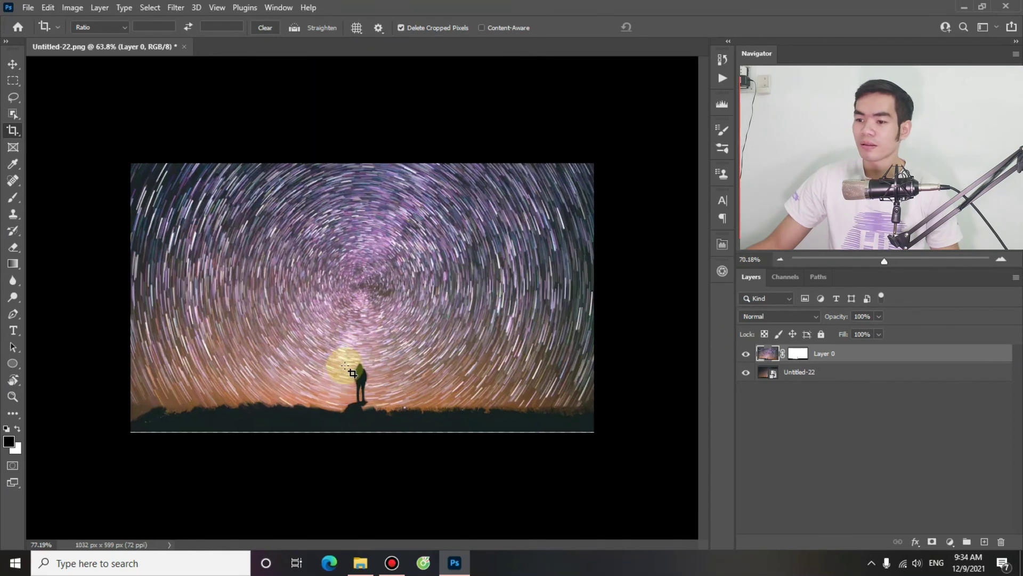
key("v")
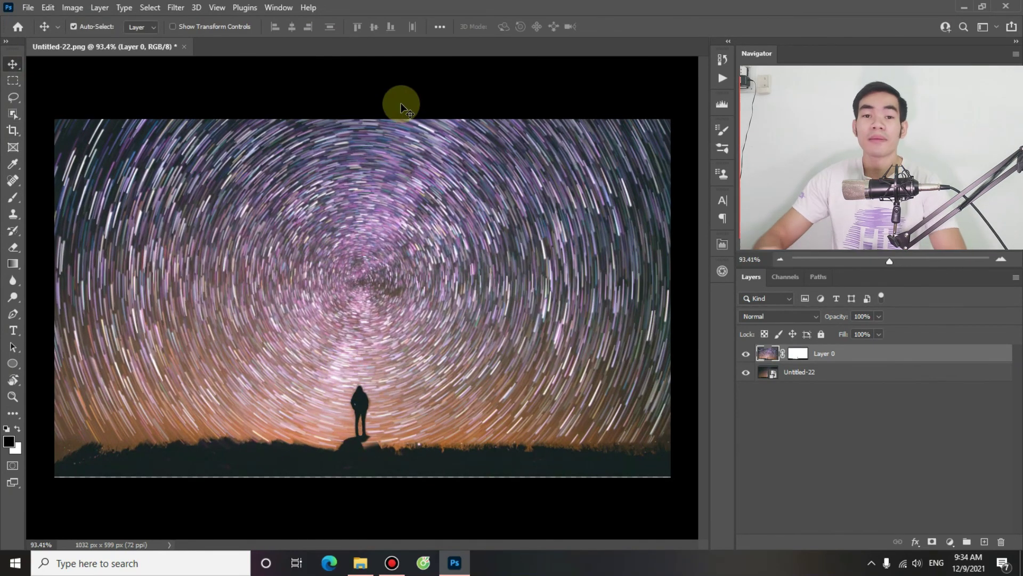